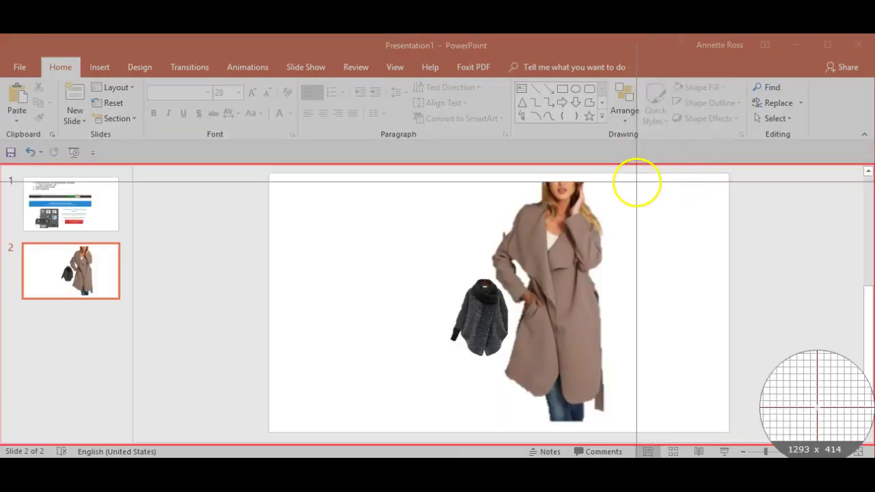
Step: Capture the slide area around both coats as a screenshot of about 334 x 348 pixels
left_click_drag(645, 181, 419, 416)
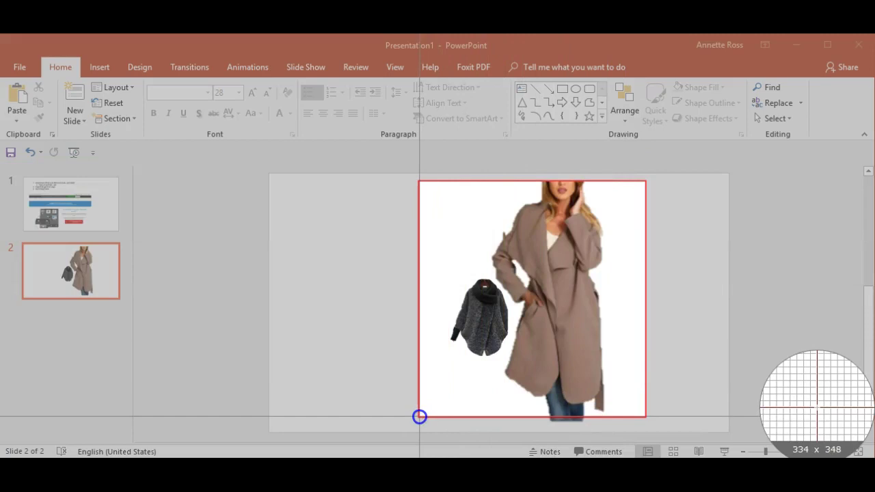
left_click_drag(419, 416, 419, 416)
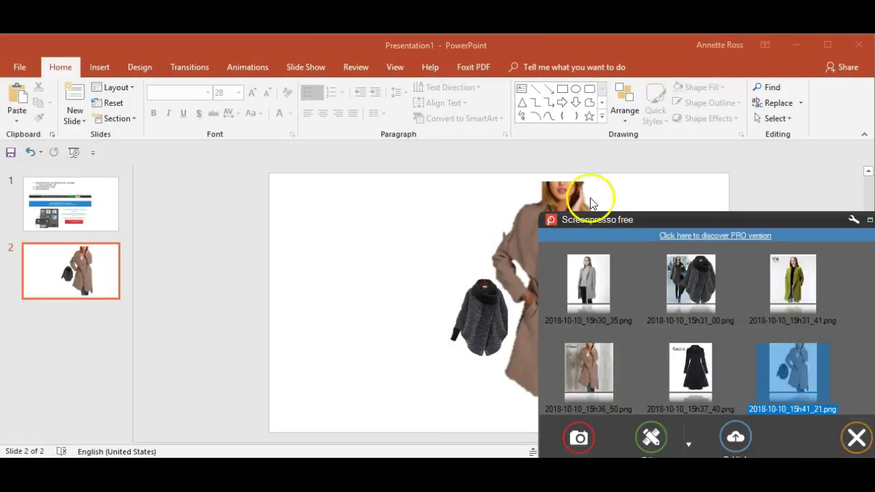
left_click(364, 44)
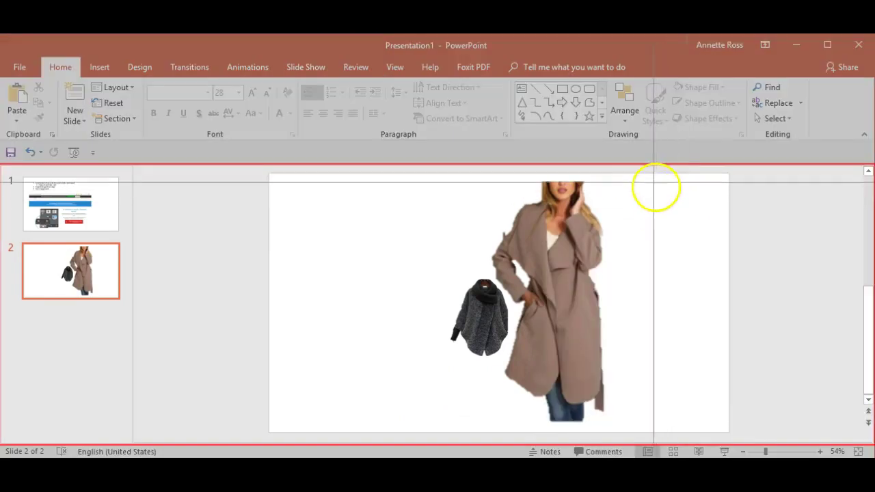
Step: Recapture the two coats on the slide at about 324 x 348 pixels and copy the capture from the Screenpresso editor
left_click_drag(653, 181, 434, 416)
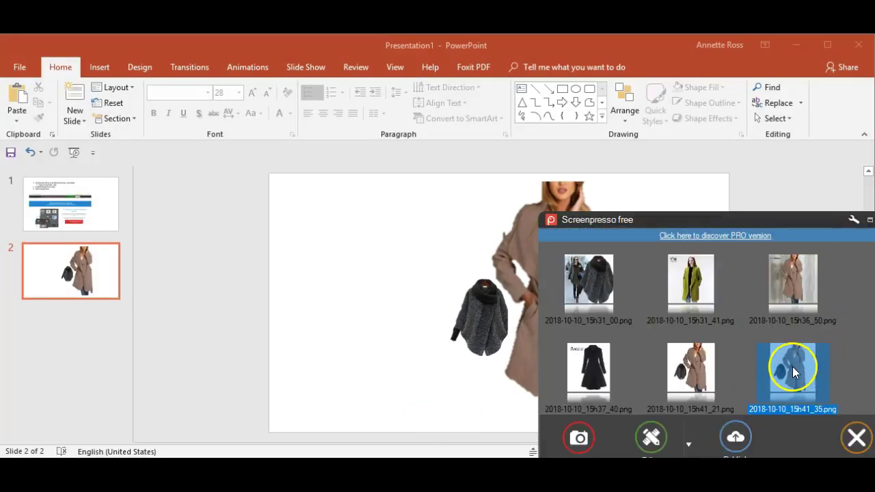
double_click(793, 371)
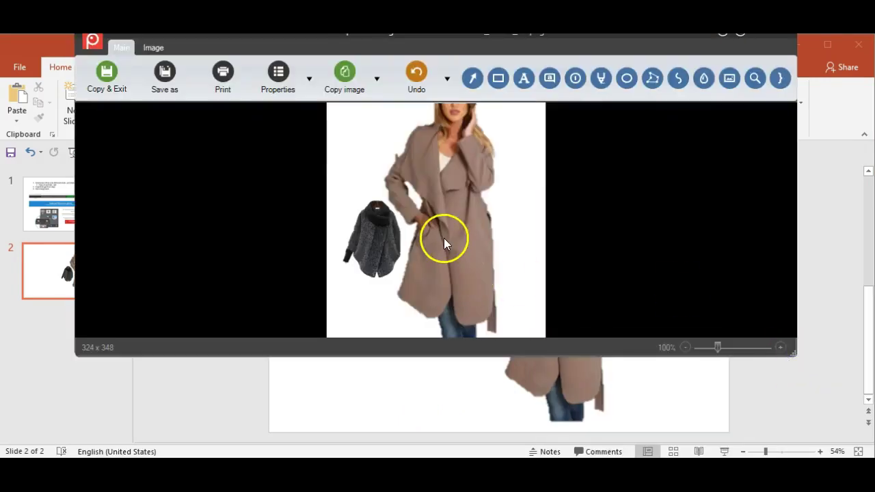
left_click(107, 85)
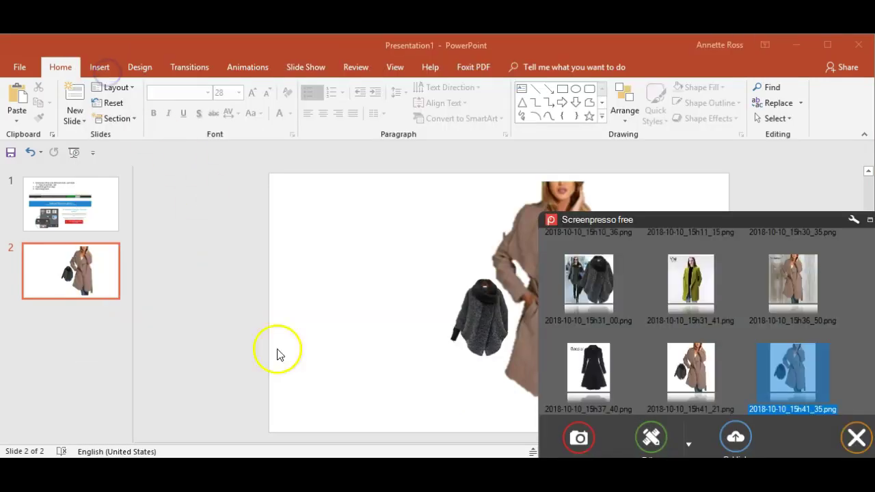
Step: Switch to Paint, start a new blank picture and paste the copied coat capture into it
key("alt+Tab")
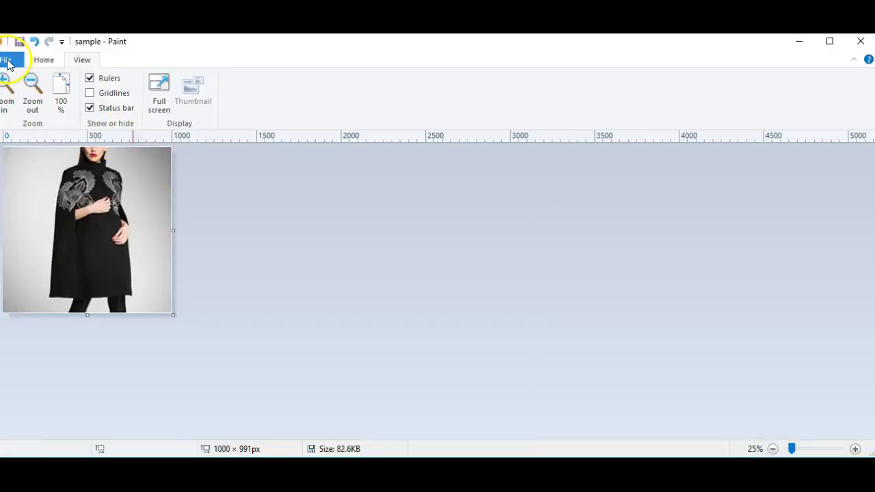
left_click(8, 61)
left_click(26, 83)
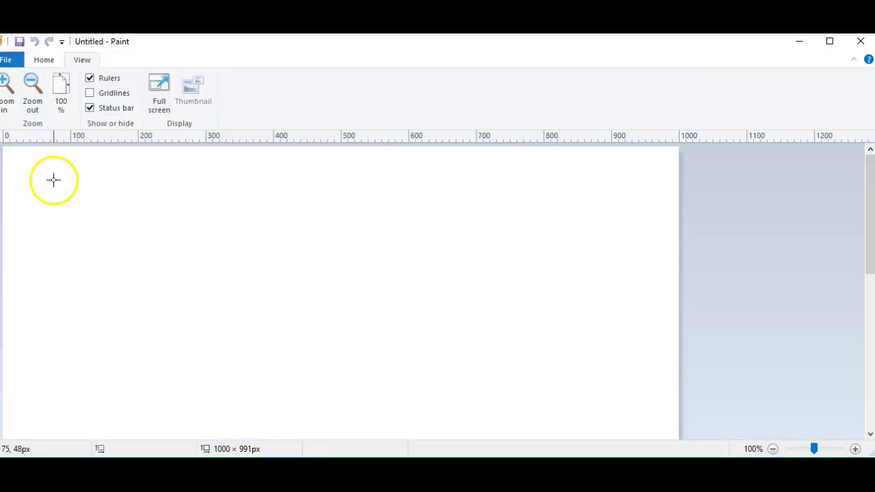
left_click(43, 60)
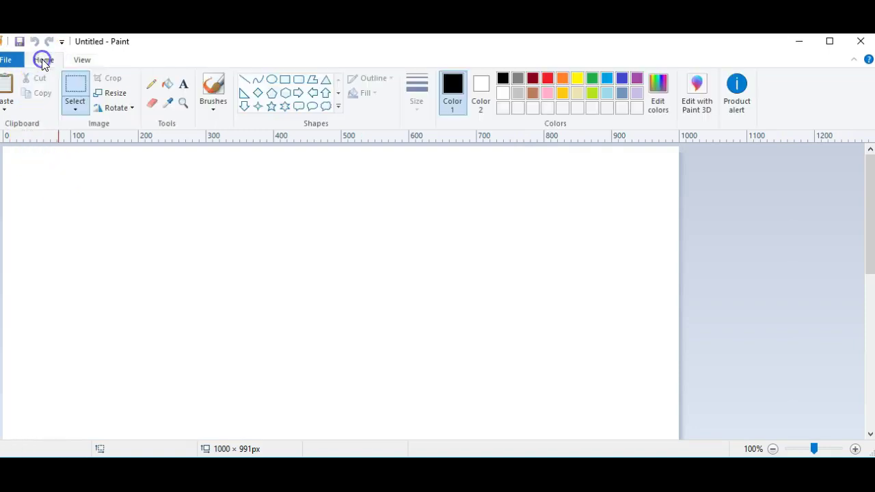
left_click(9, 94)
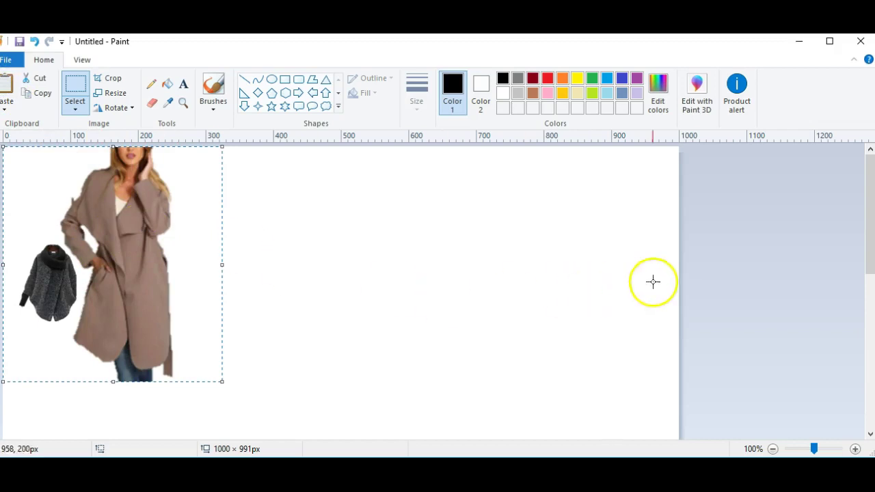
Step: Shrink the canvas to about 261 x 350 pixels so it fits tightly around the pasted coats
scroll(653, 282, "down", 2)
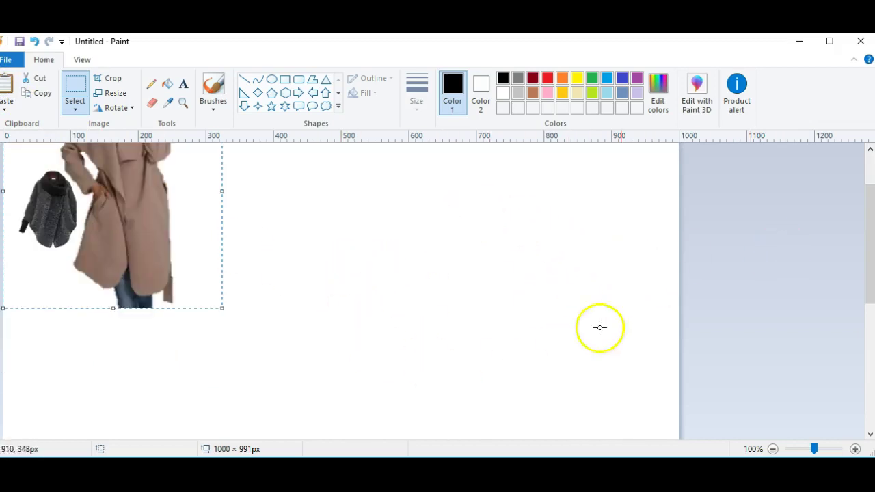
scroll(314, 335, "up", 2)
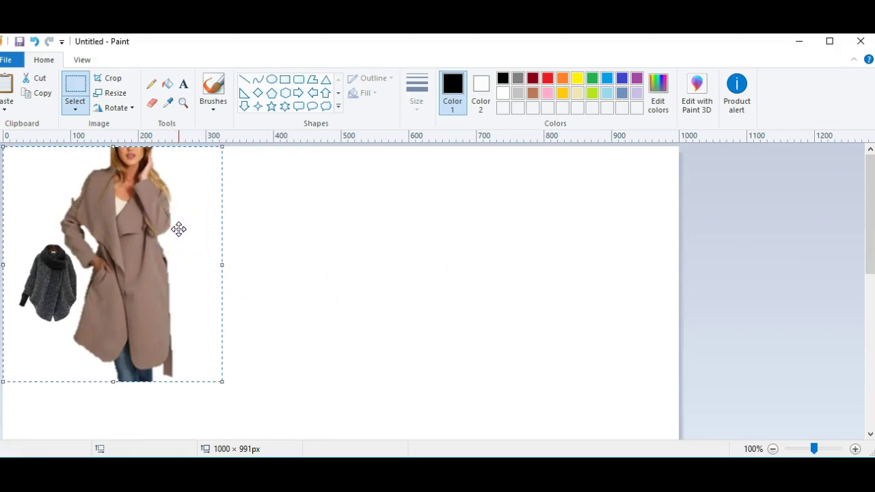
left_click_drag(872, 166, 870, 321)
left_click(659, 424)
left_click_drag(681, 437, 181, 176)
left_click_drag(182, 437, 179, 263)
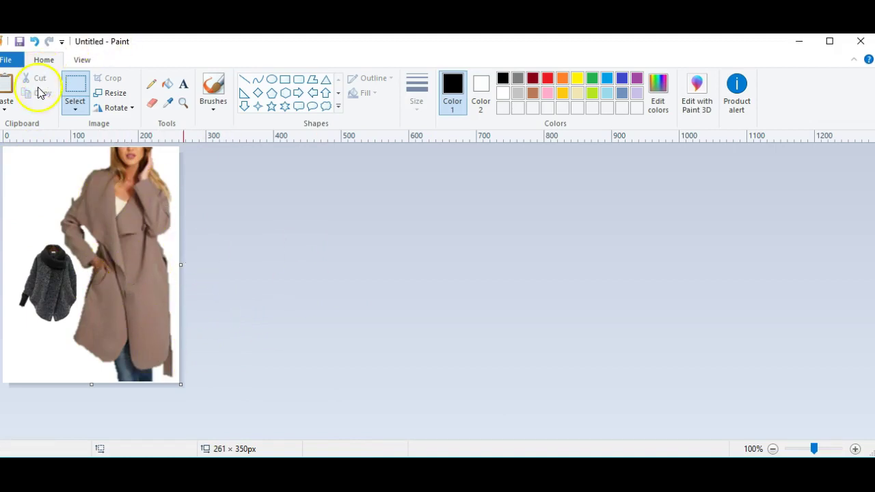
left_click(117, 94)
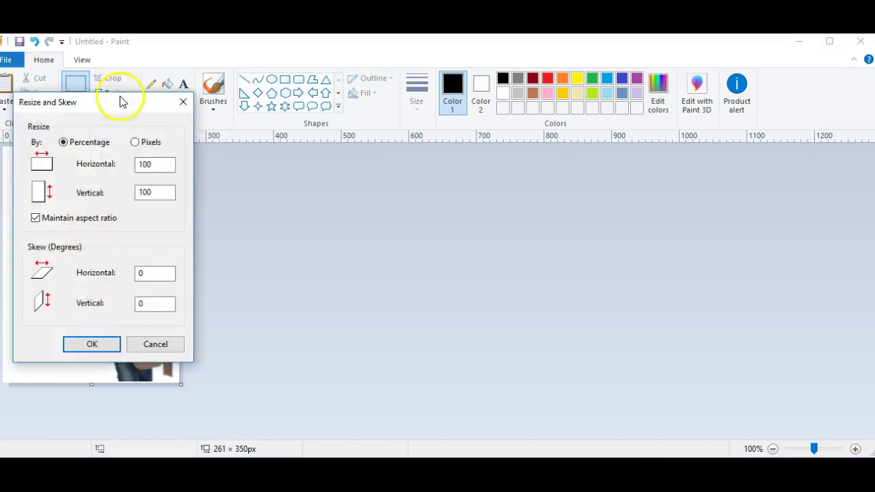
left_click(155, 192)
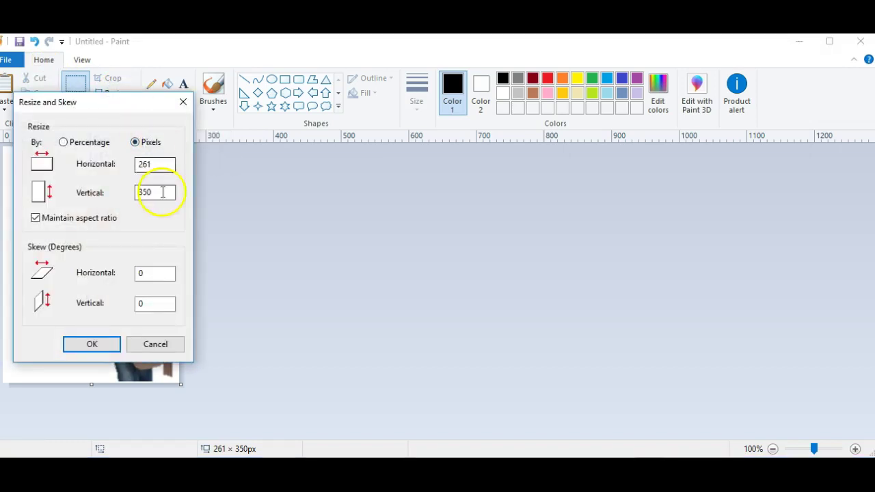
double_click(147, 192)
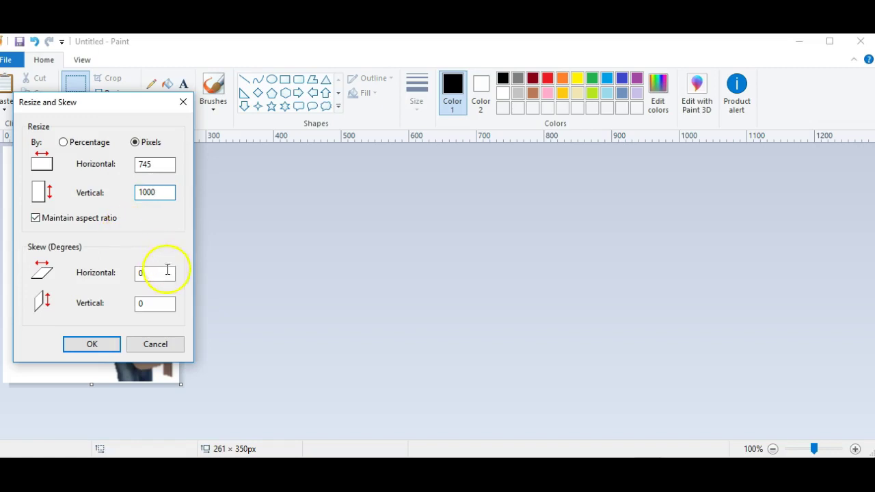
left_click(157, 345)
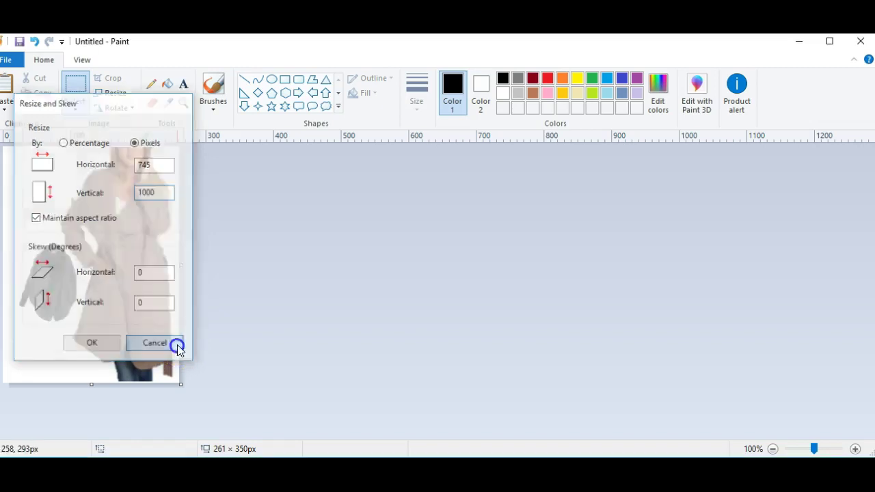
Step: Trim the canvas to about 263 x 286 pixels and resize the picture to 919 x 1000 pixels with aspect ratio maintained
left_click_drag(180, 385, 181, 340)
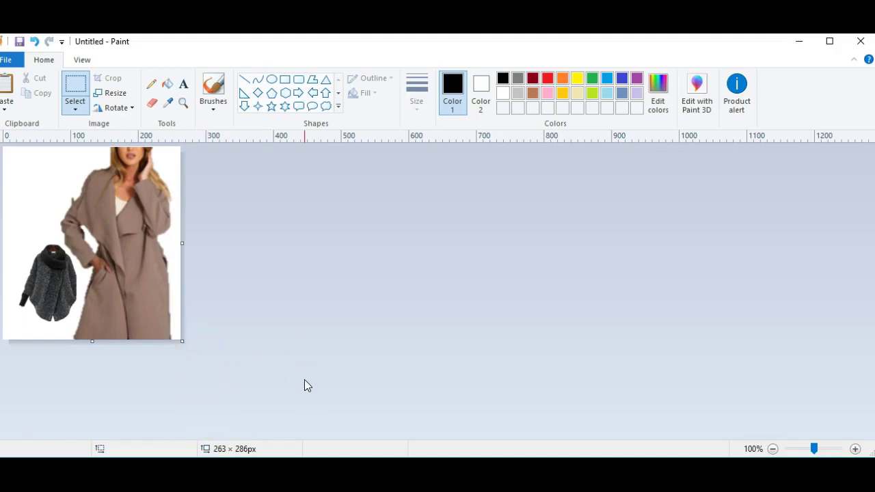
left_click(112, 93)
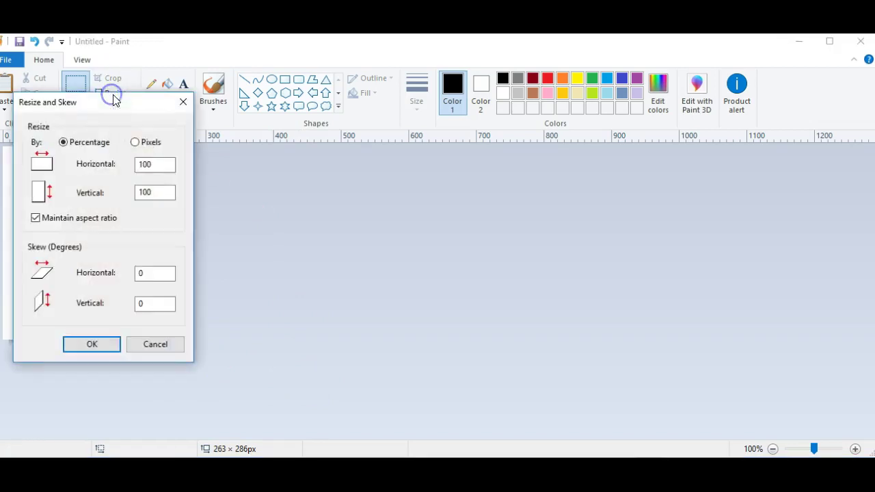
left_click(142, 143)
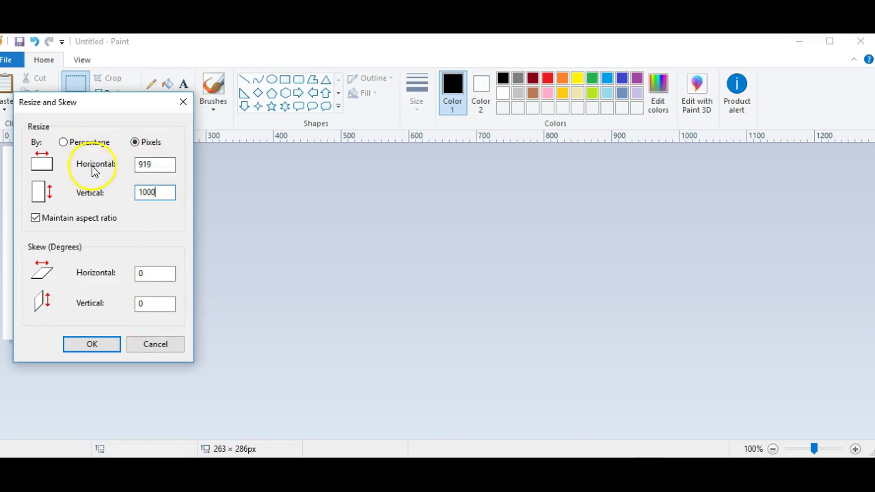
left_click(100, 345)
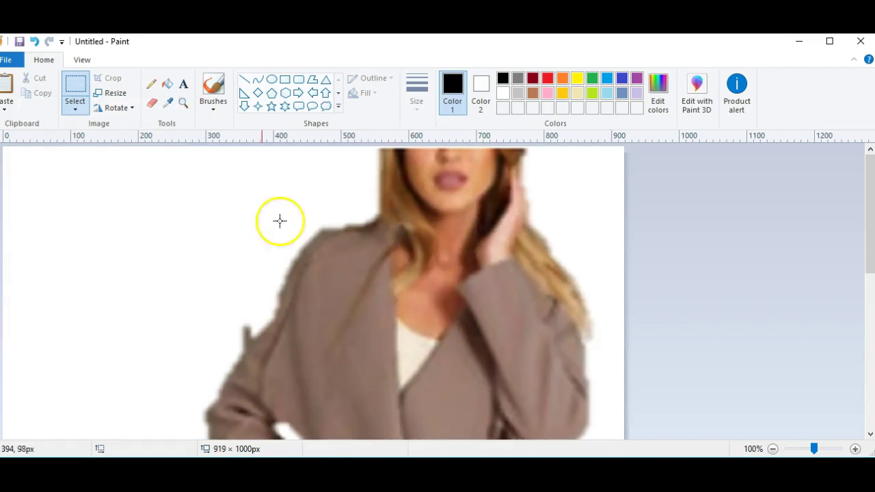
left_click(82, 60)
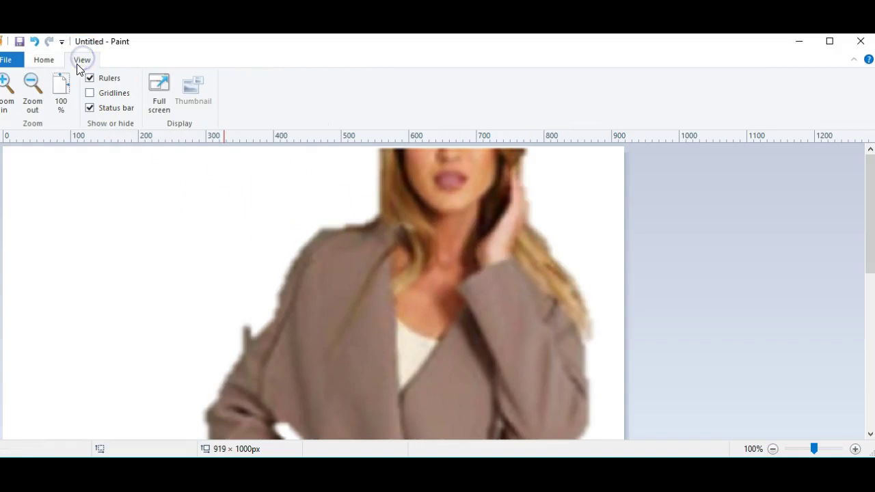
left_click(28, 93)
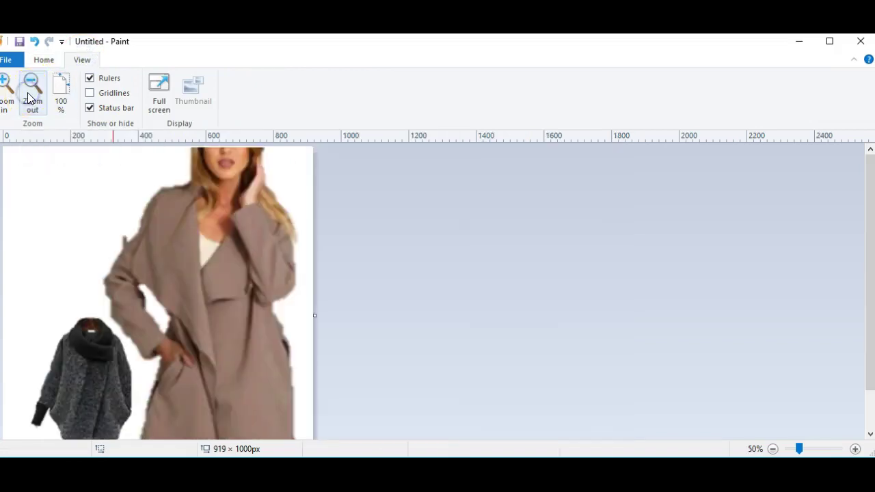
left_click(29, 93)
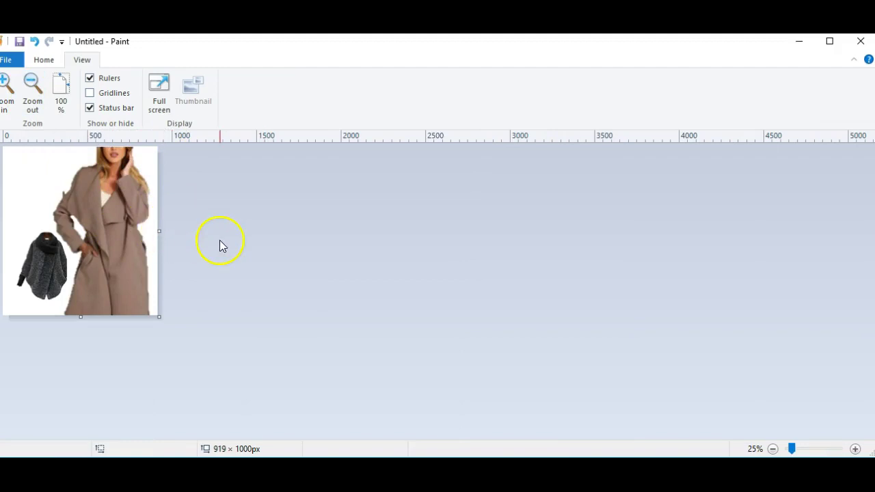
left_click(12, 102)
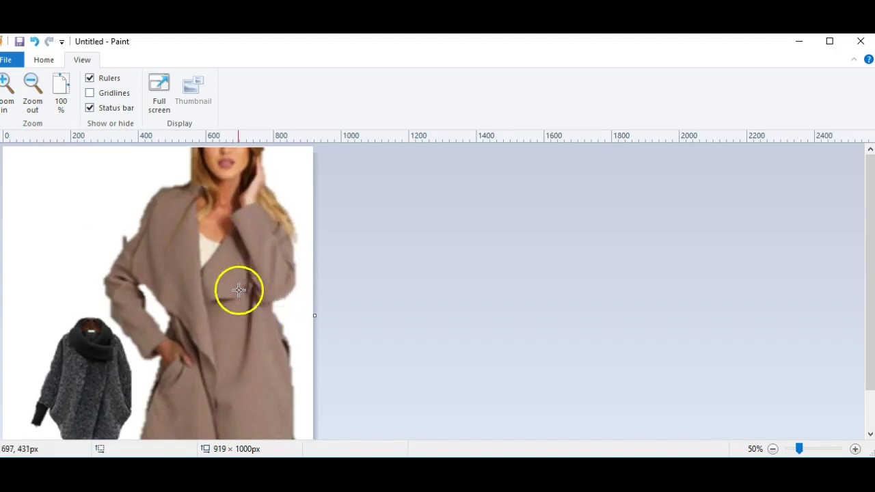
left_click(32, 102)
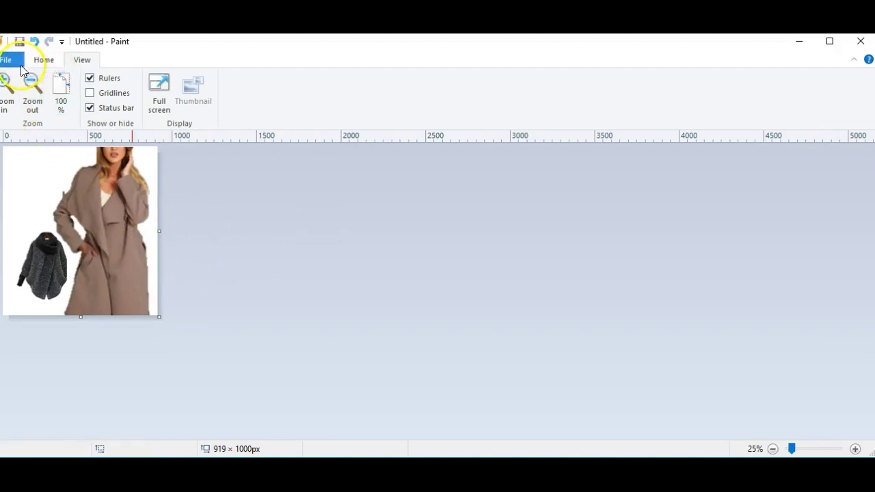
Step: Save the picture as a JPEG on the Desktop under the name sample, replacing the existing file
left_click(43, 62)
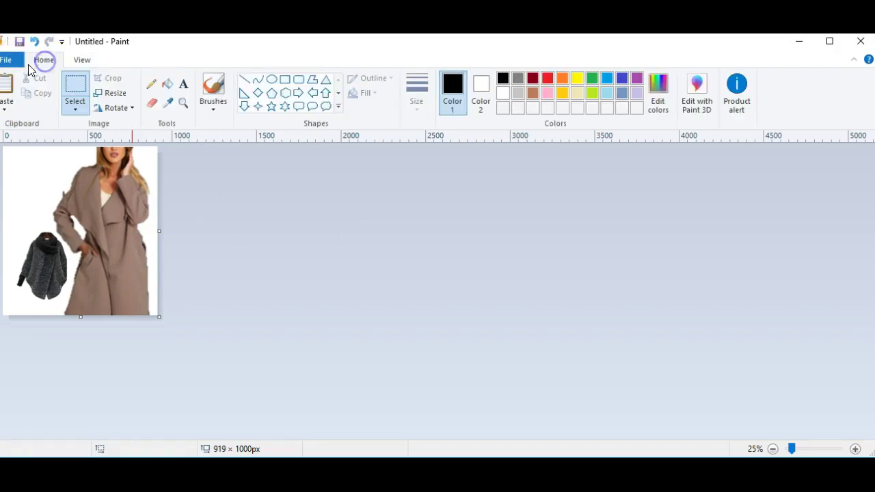
left_click(8, 61)
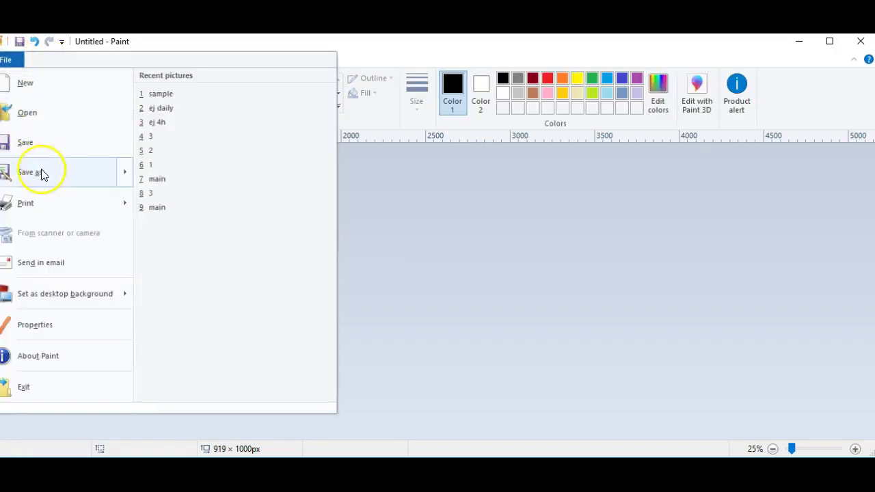
mouse_move(40, 175)
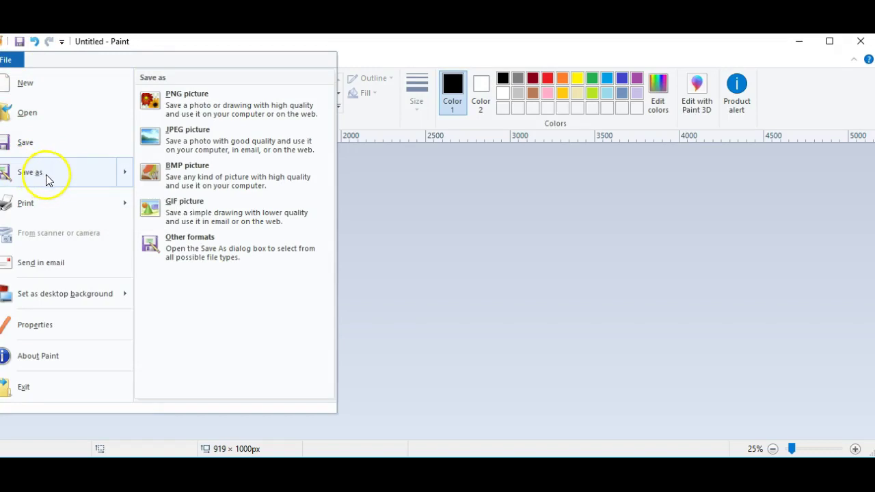
left_click(194, 137)
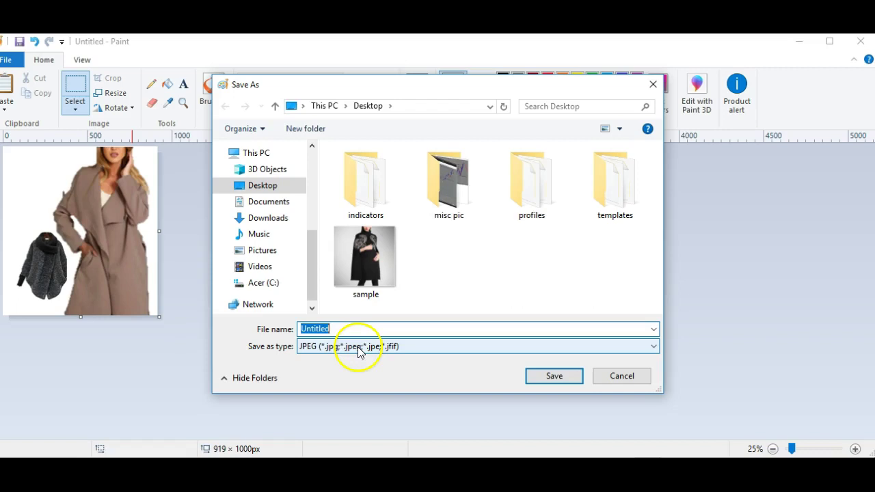
left_click(336, 329)
left_click_drag(337, 329, 241, 322)
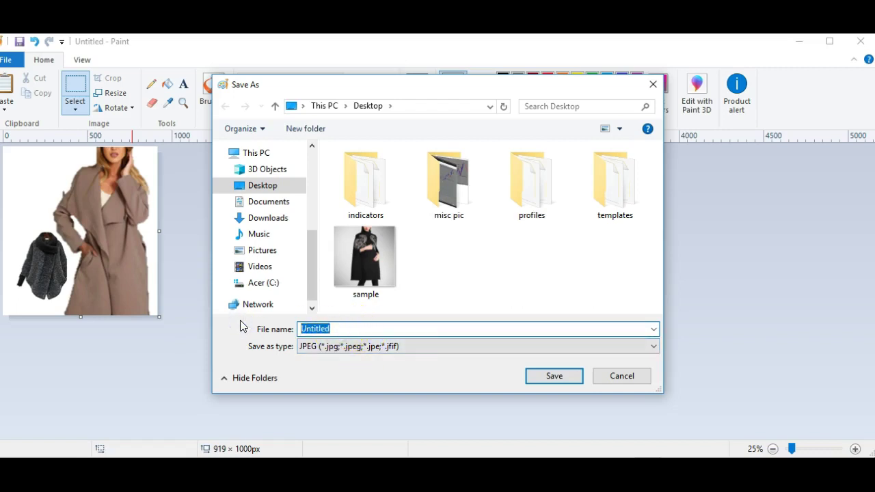
left_click(393, 265)
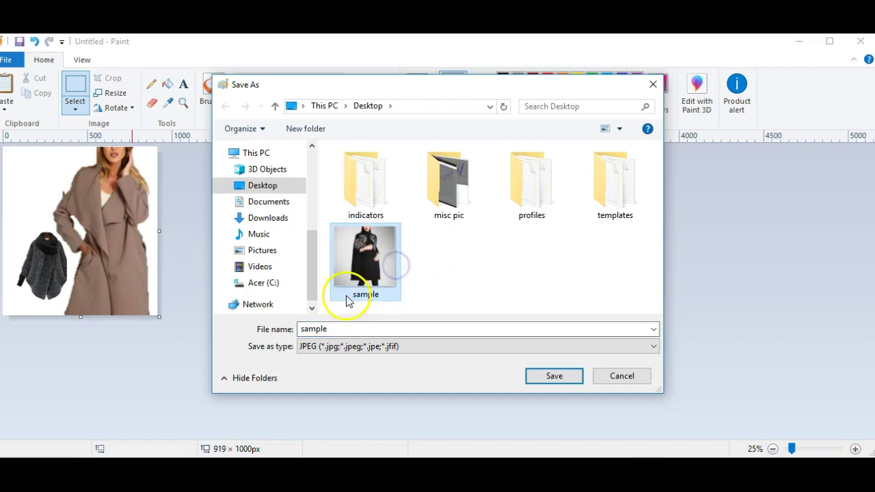
left_click(545, 379)
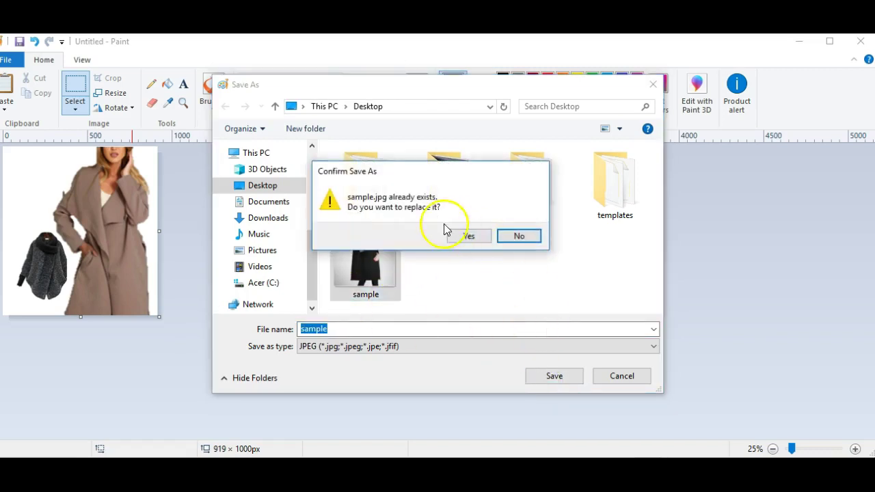
left_click(462, 235)
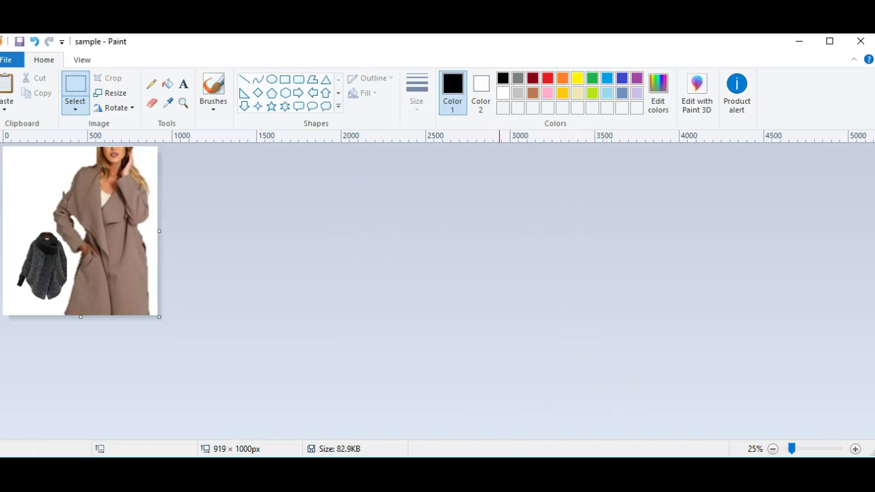
mouse_move(422, 479)
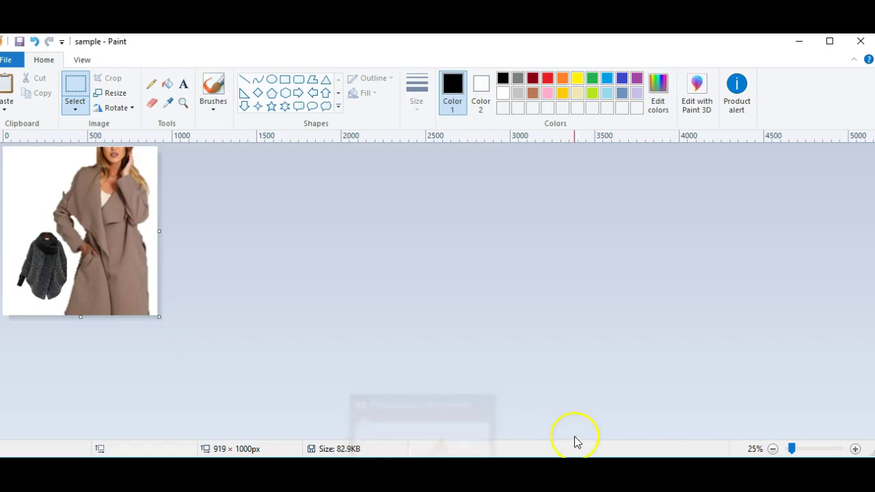